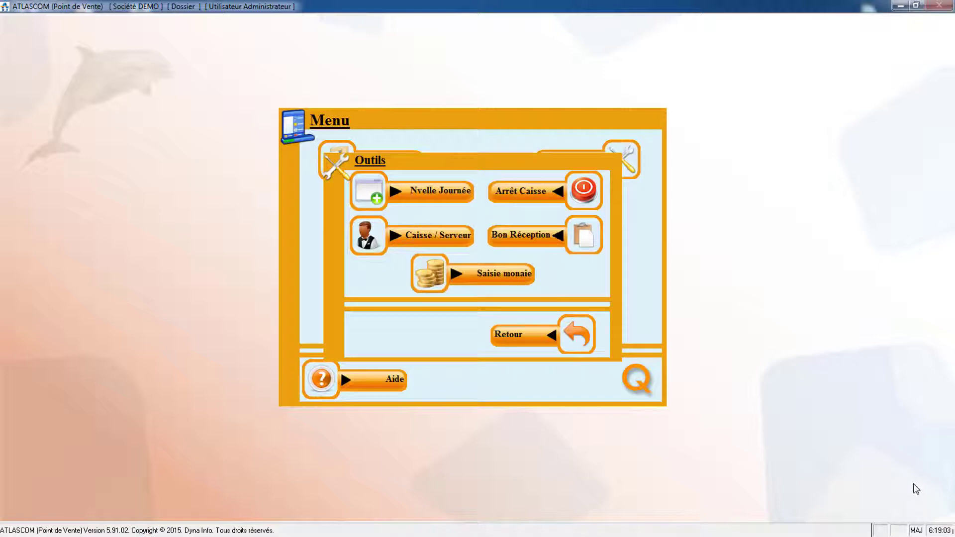
Leave the tools submenu, open the point of sale and show the room plan of SALLE 3
click(527, 341)
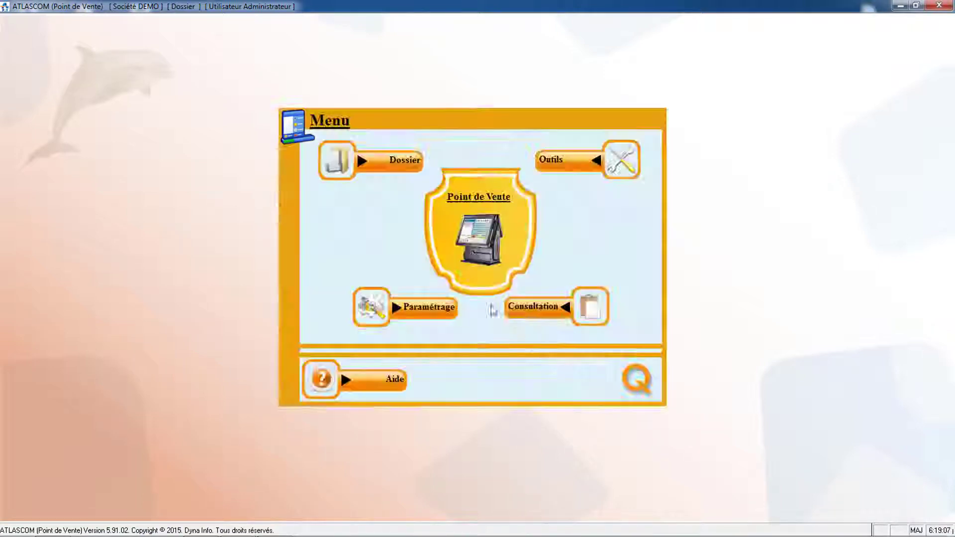
click(477, 203)
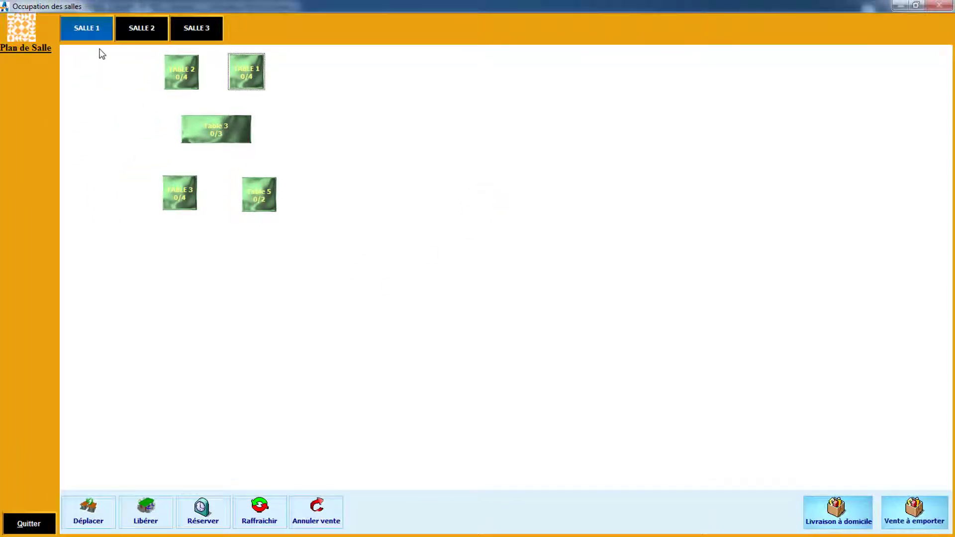
click(129, 27)
click(192, 25)
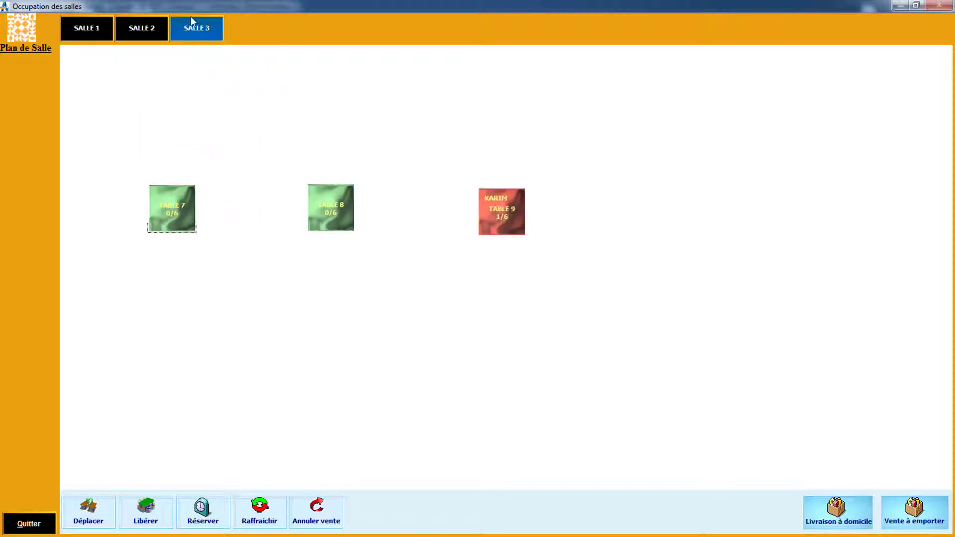
Open a new order on TABLE 7 with the second listed server and 2 covers
click(164, 207)
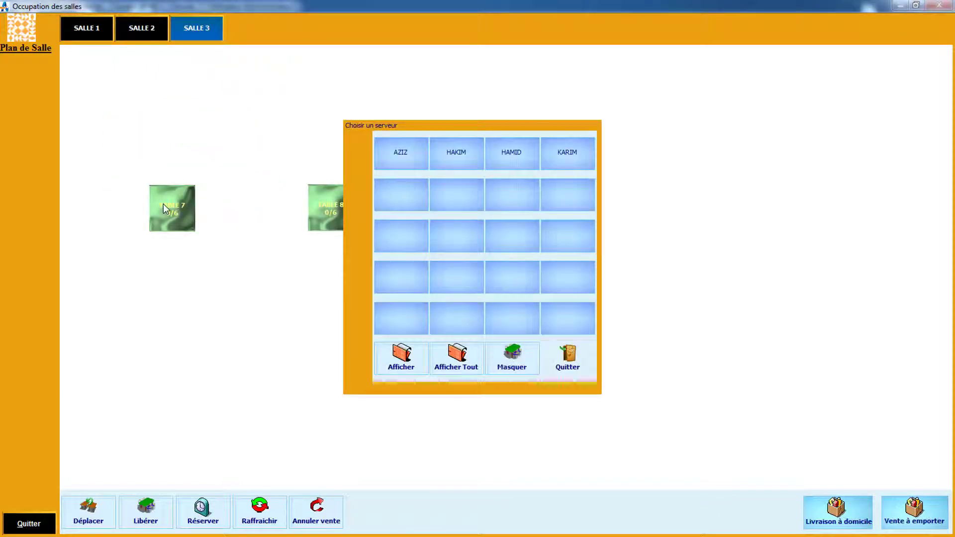
click(452, 159)
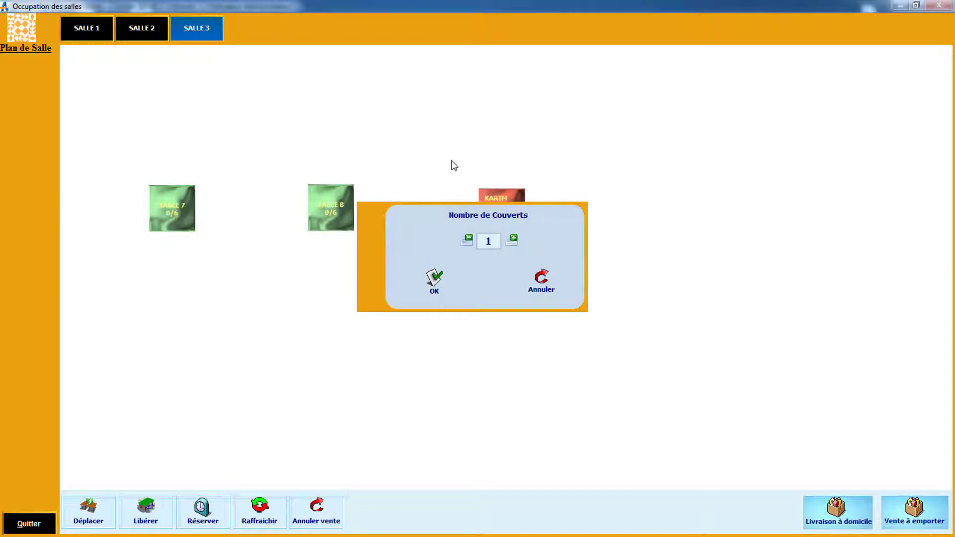
click(434, 288)
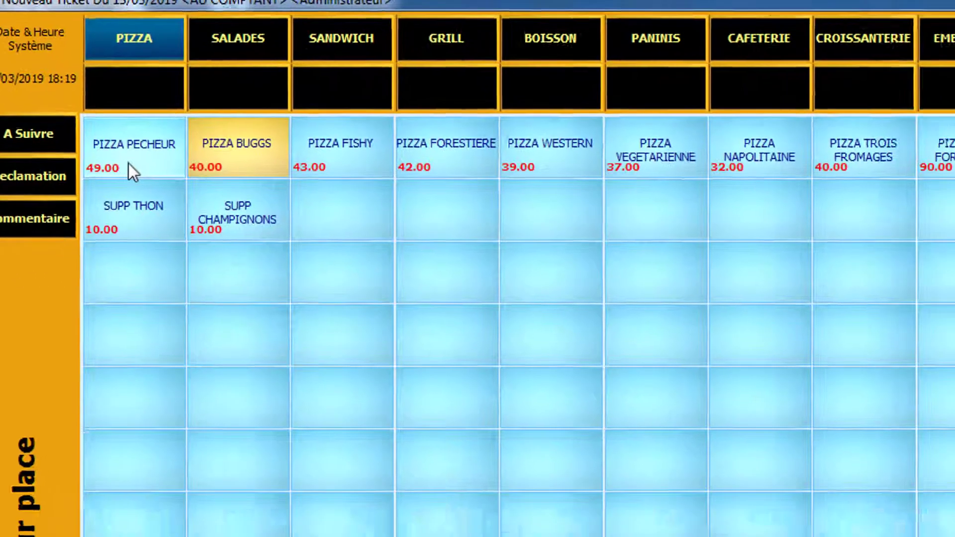
Add one PIZZA PECHEUR, one SUPP THON and one CHEESE BURGER to the ticket and save it
click(85, 97)
click(10, 80)
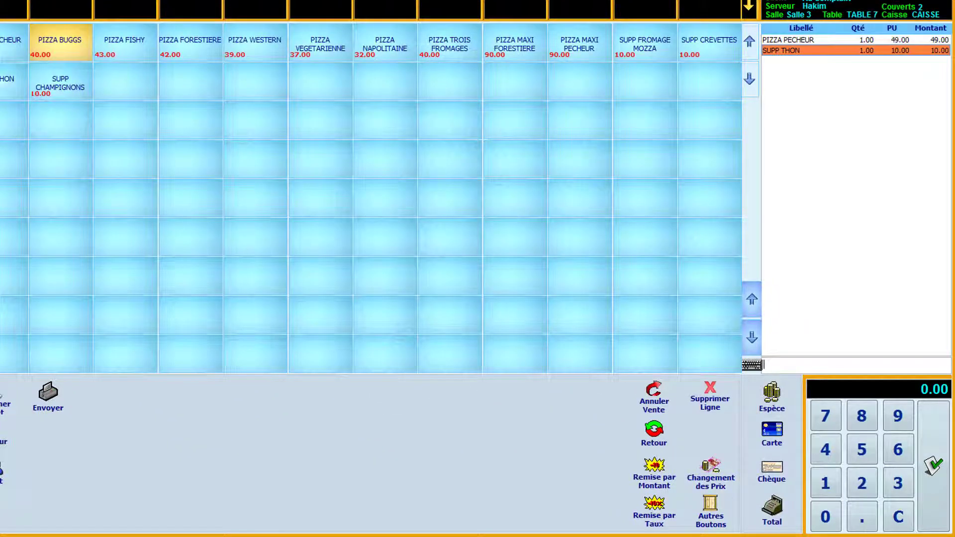
click(128, 44)
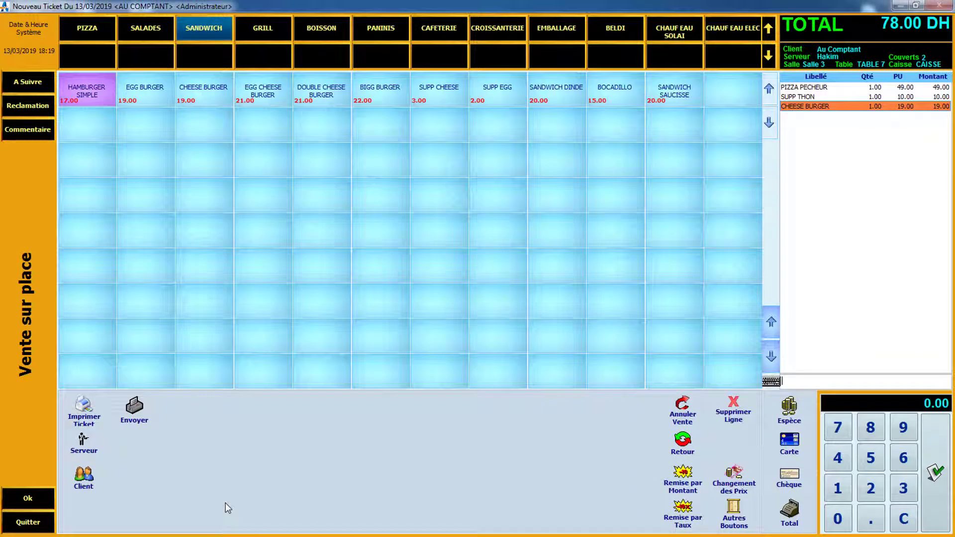
click(34, 499)
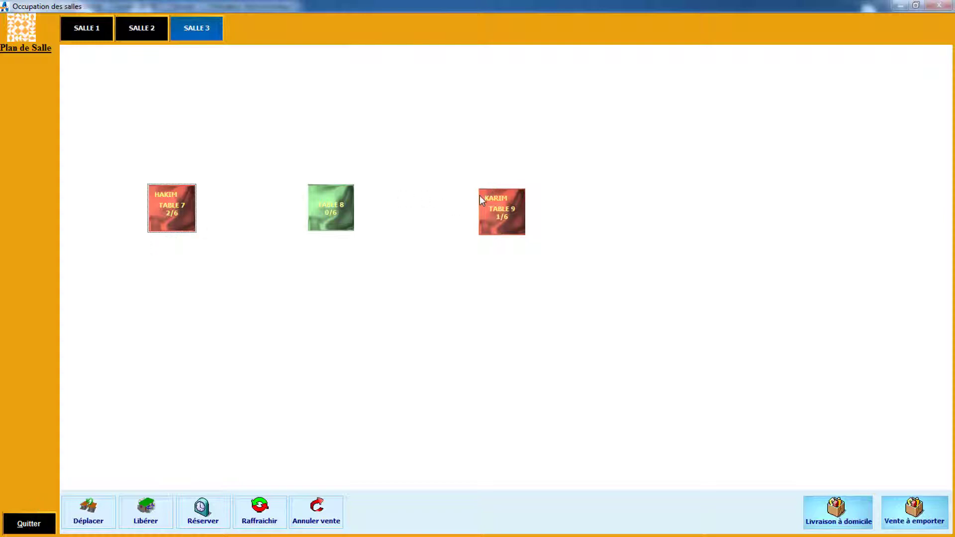
Reopen the TABLE 7 order and view the payment modes offered for its total
click(159, 212)
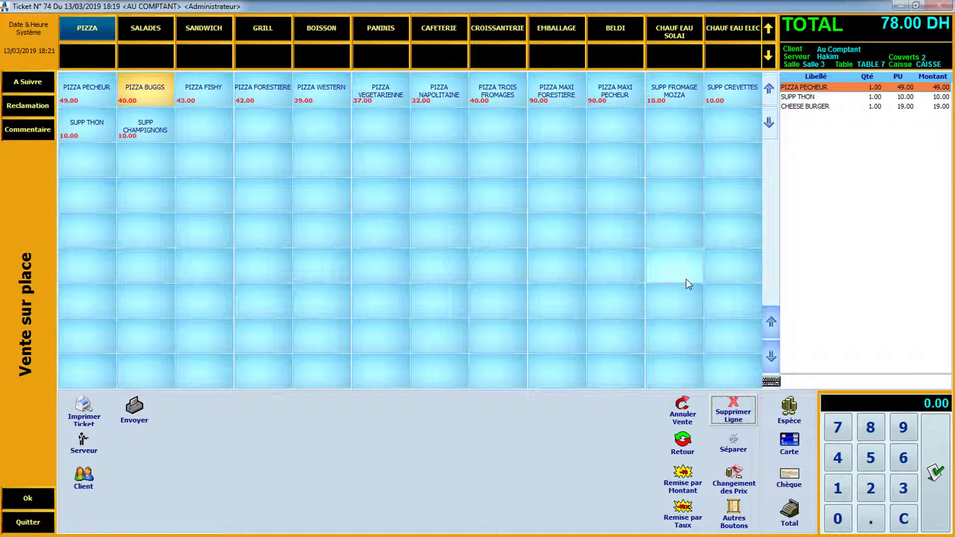
click(792, 510)
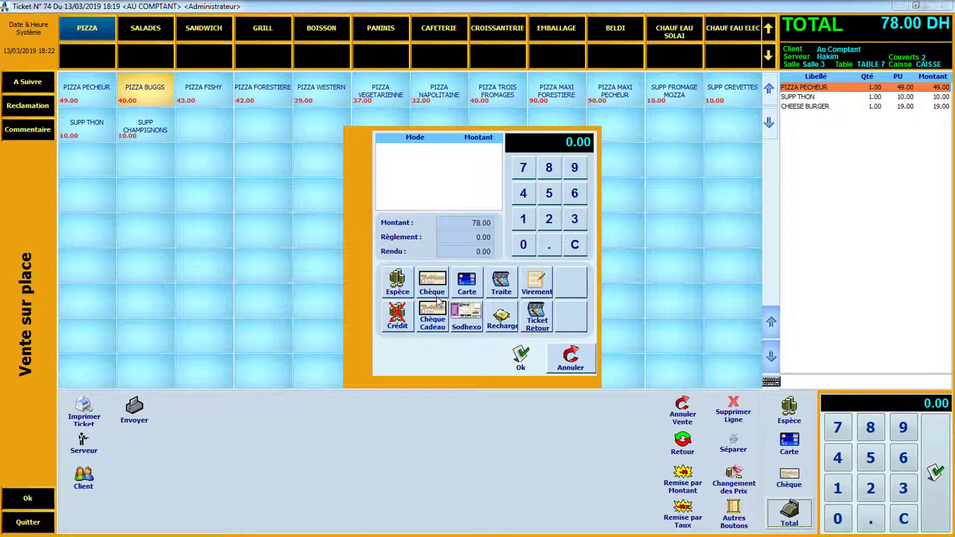
click(573, 359)
Settle the TABLE 7 order in cash with 100.00 received
click(790, 408)
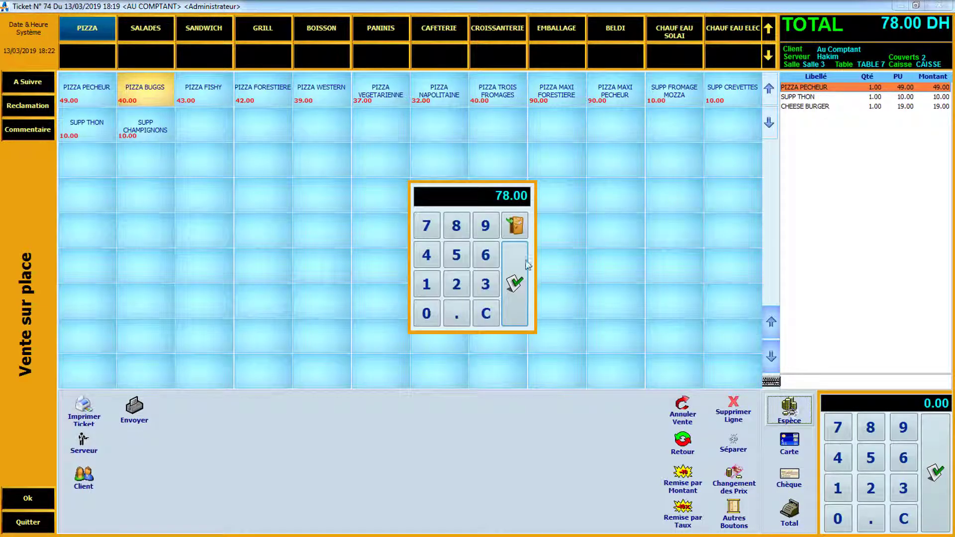
click(486, 313)
click(427, 285)
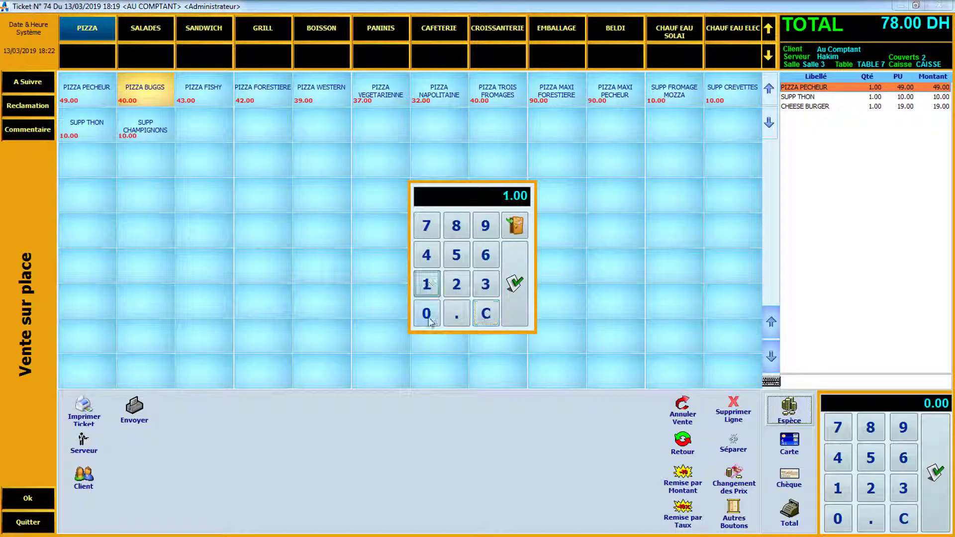
click(427, 318)
click(428, 318)
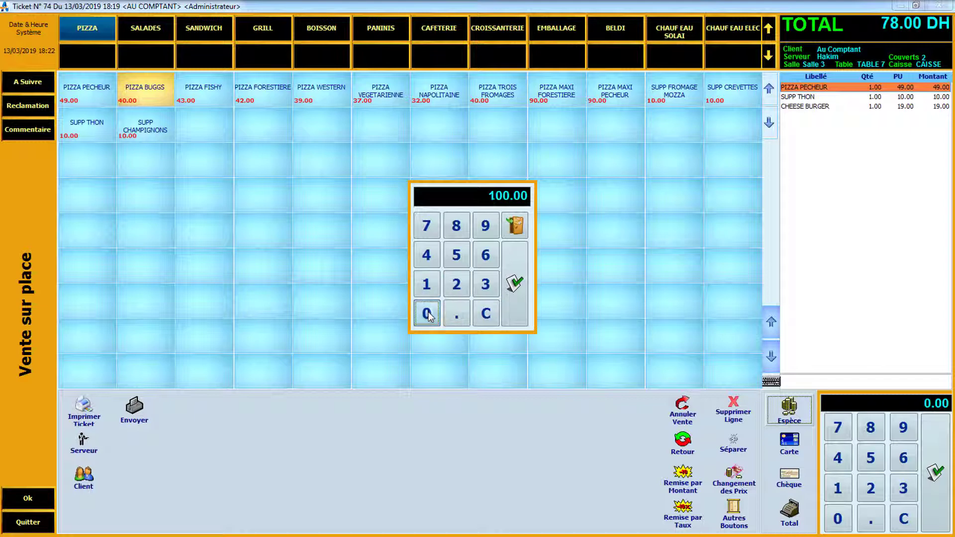
click(504, 298)
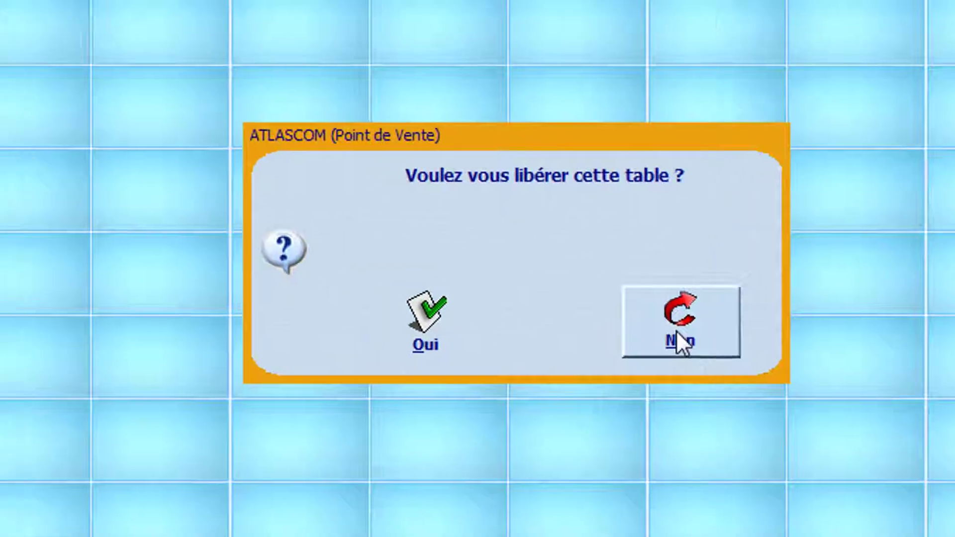
Decline freeing the table at payment, and release the settled TABLE 7 from the room plan
click(585, 335)
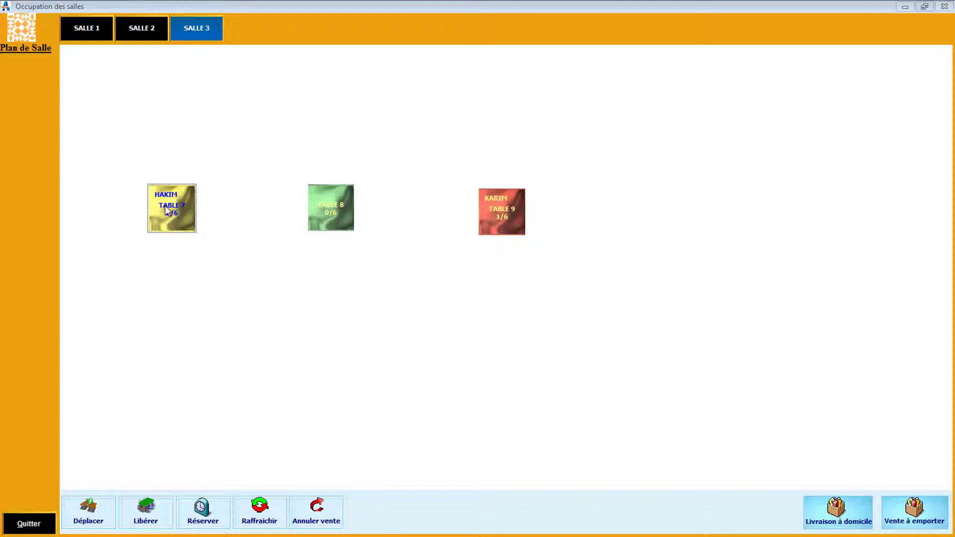
click(165, 207)
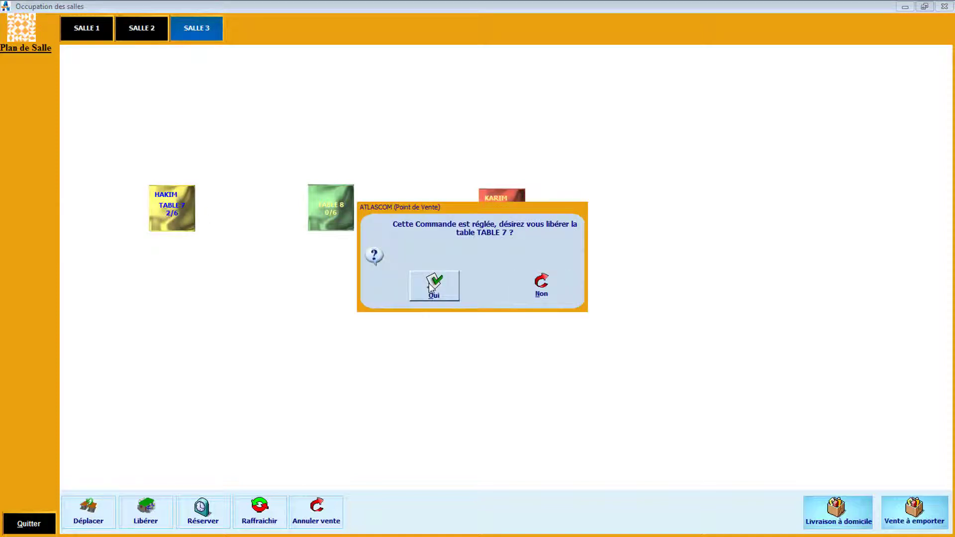
click(435, 288)
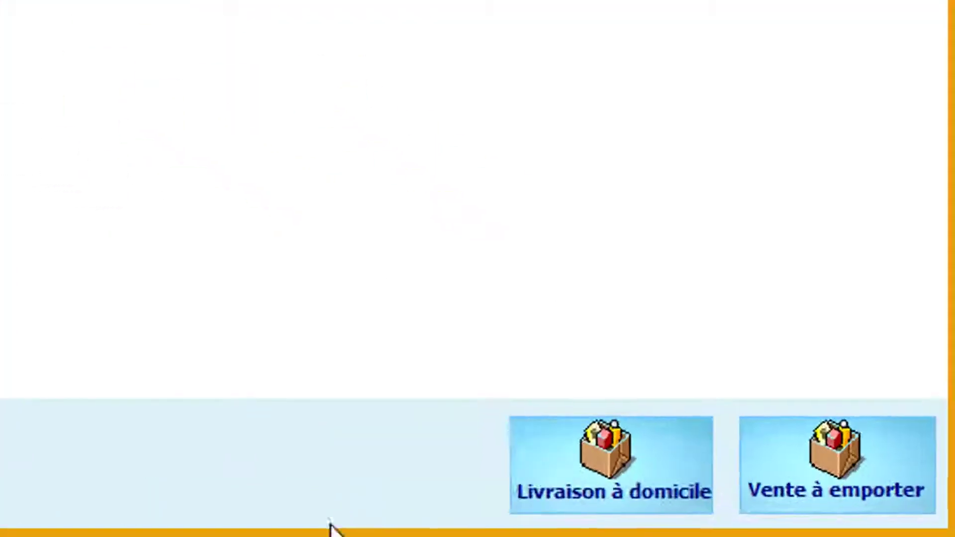
View the empty home-delivery ticket and the empty takeaway ticket, leaving each without adding items
click(465, 448)
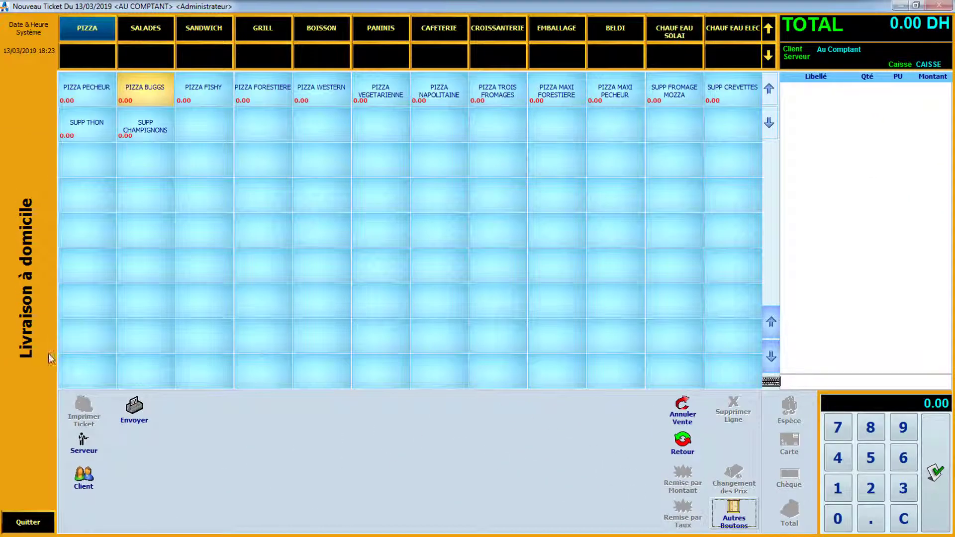
click(21, 531)
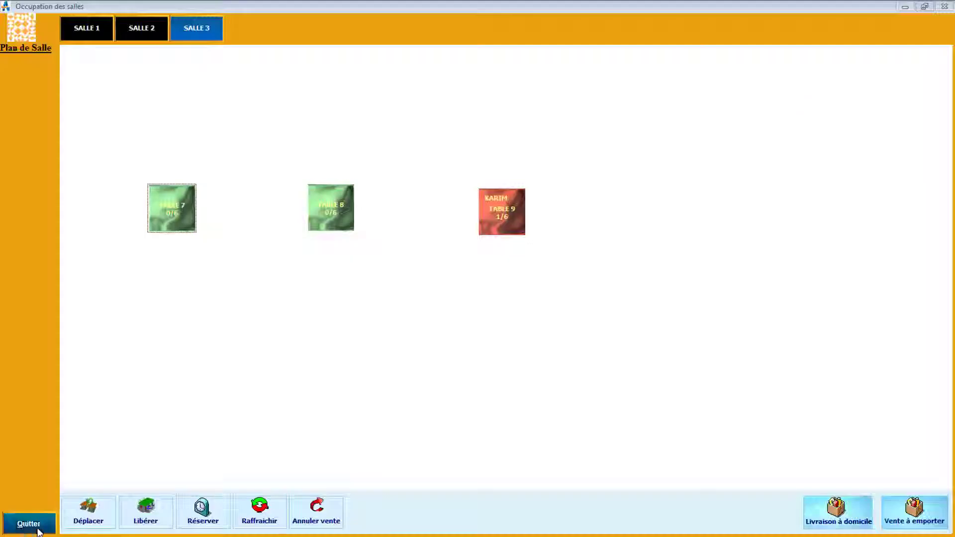
click(897, 523)
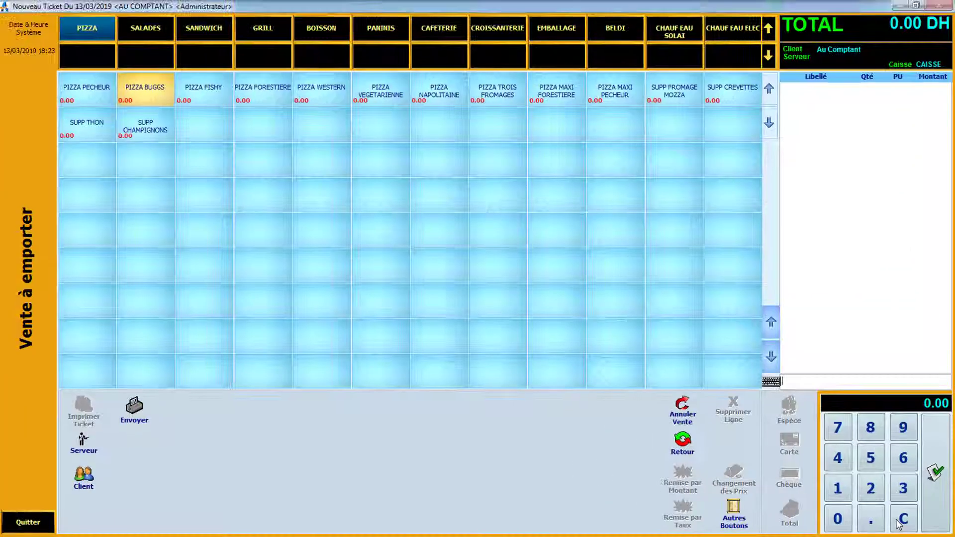
click(26, 521)
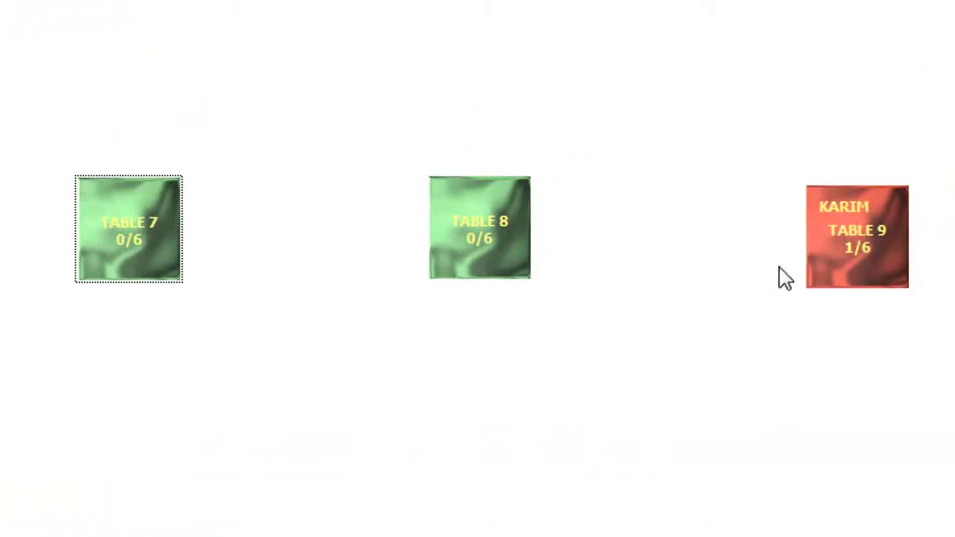
Move the order of TABLE 9 to TABLE 7
click(859, 240)
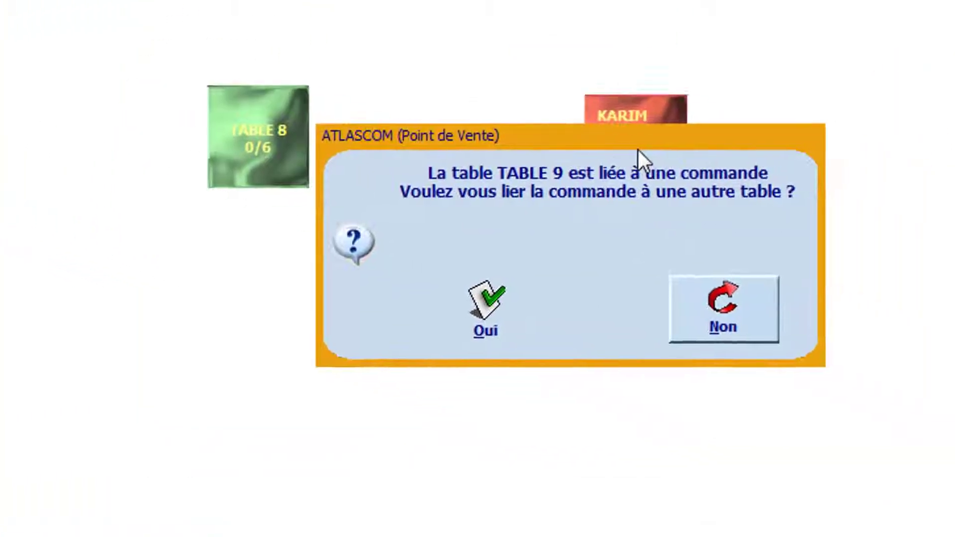
click(404, 259)
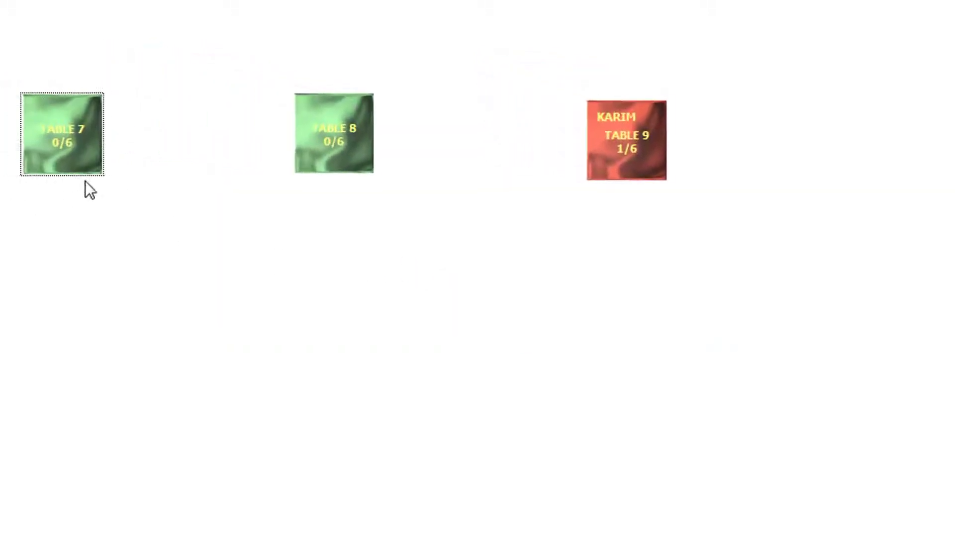
click(66, 147)
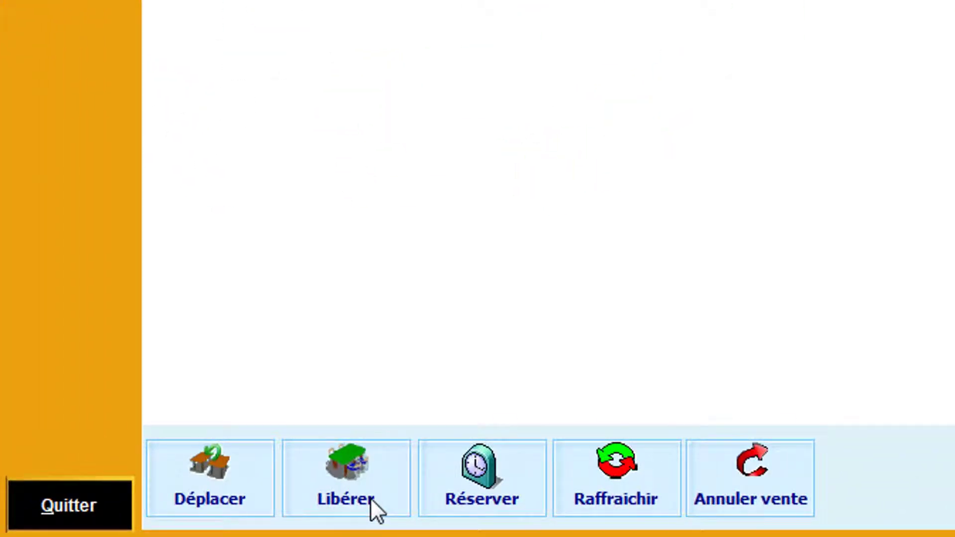
View the table reservation mode and the sales offered for cancellation, and return to the main menu
click(479, 488)
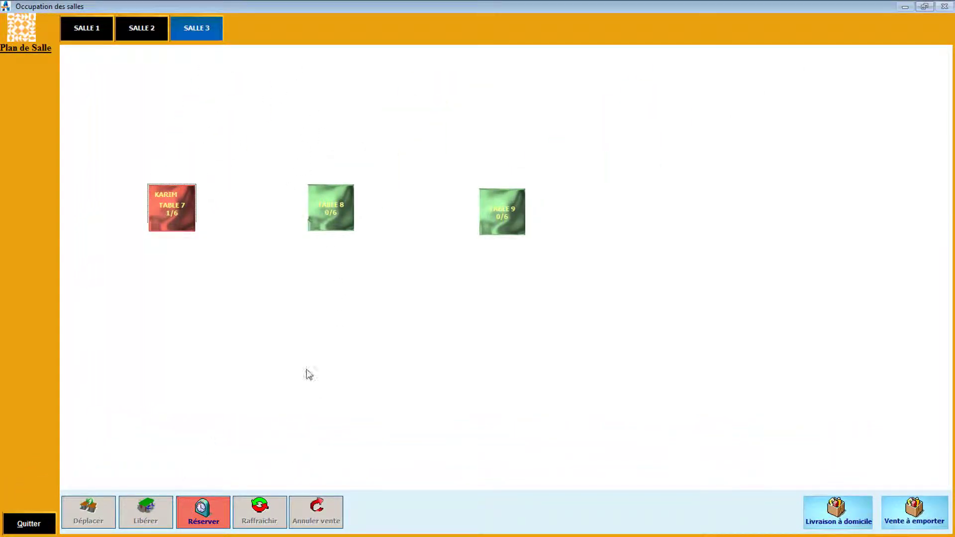
click(204, 511)
click(549, 294)
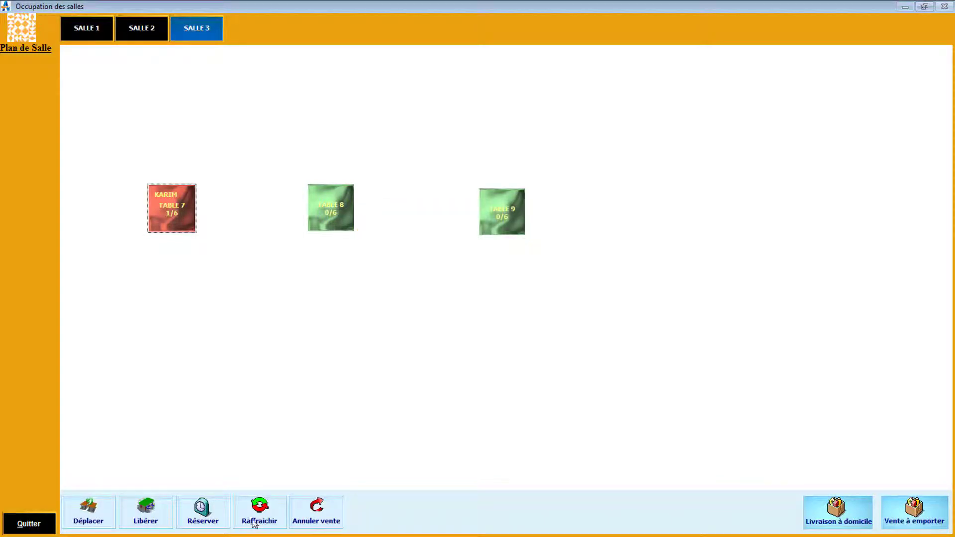
click(311, 515)
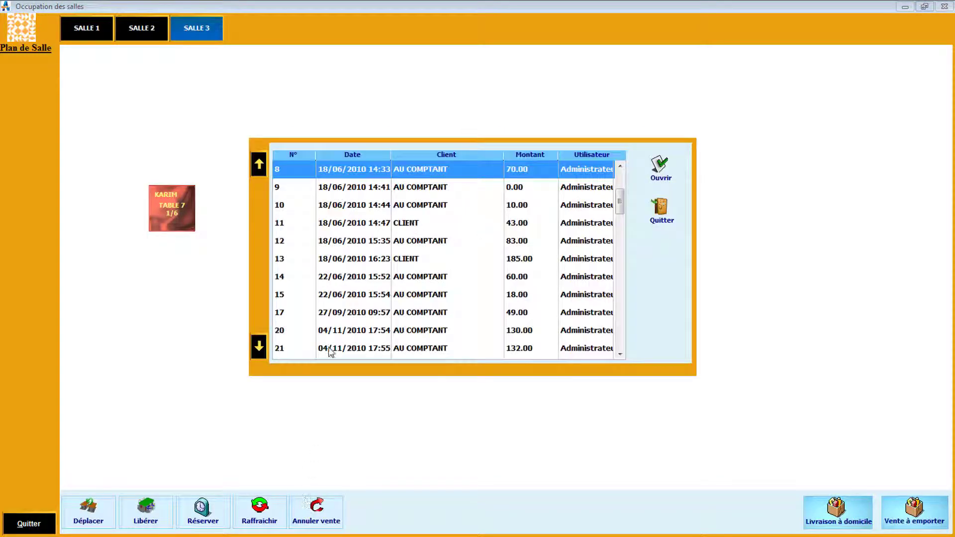
click(20, 525)
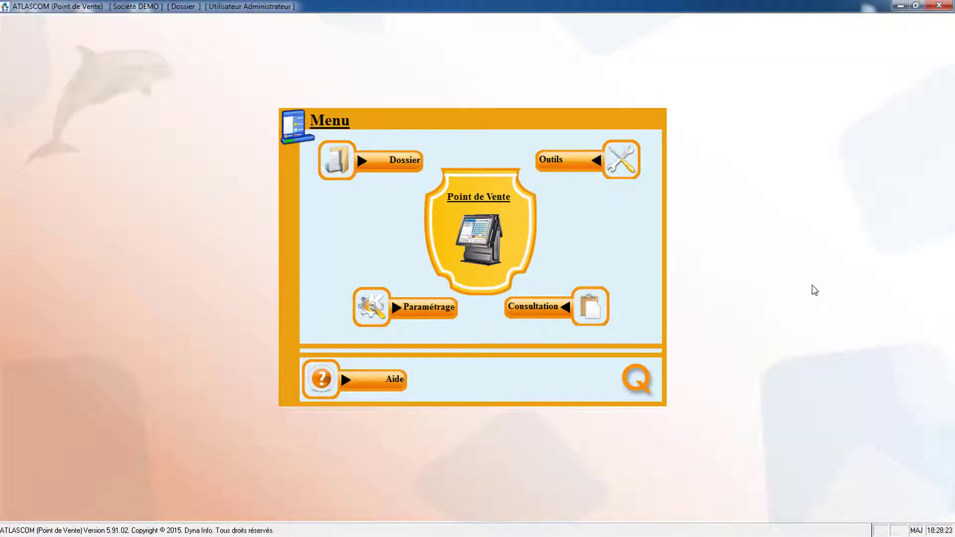
Review the register closing form, close the current cash day and return to the main menu
click(549, 161)
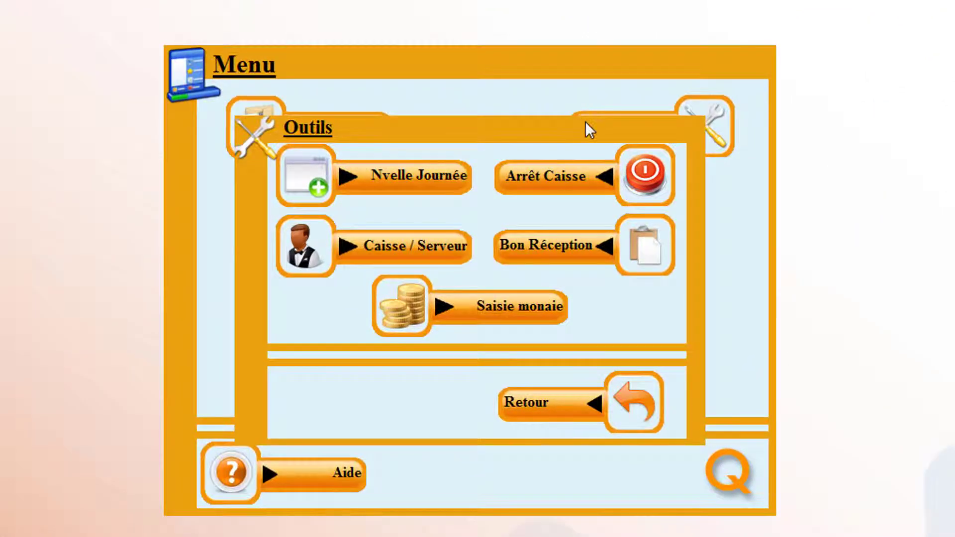
click(552, 181)
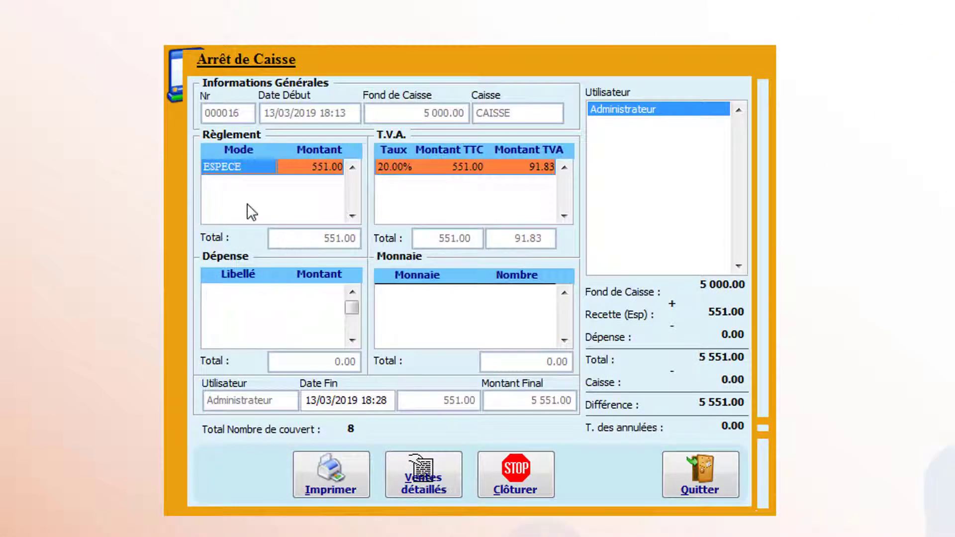
click(240, 166)
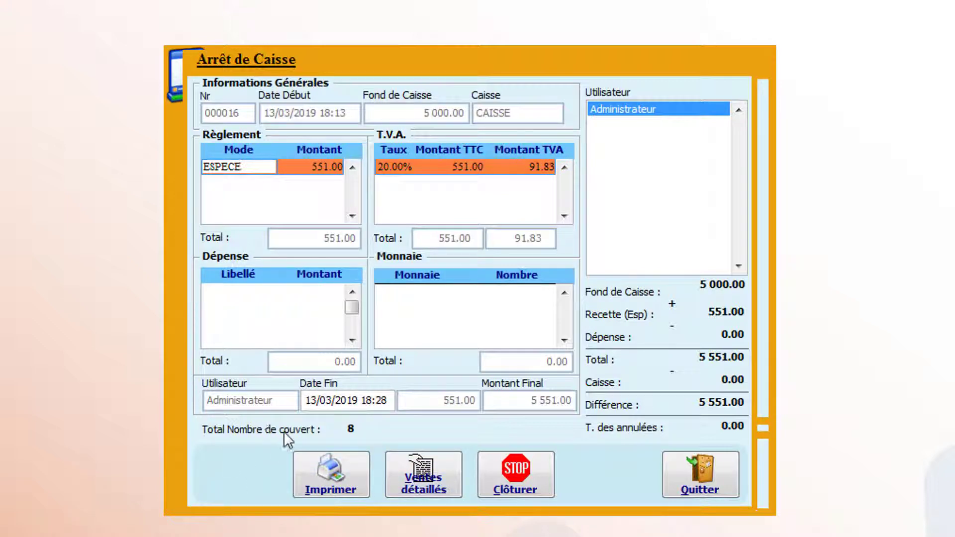
click(516, 480)
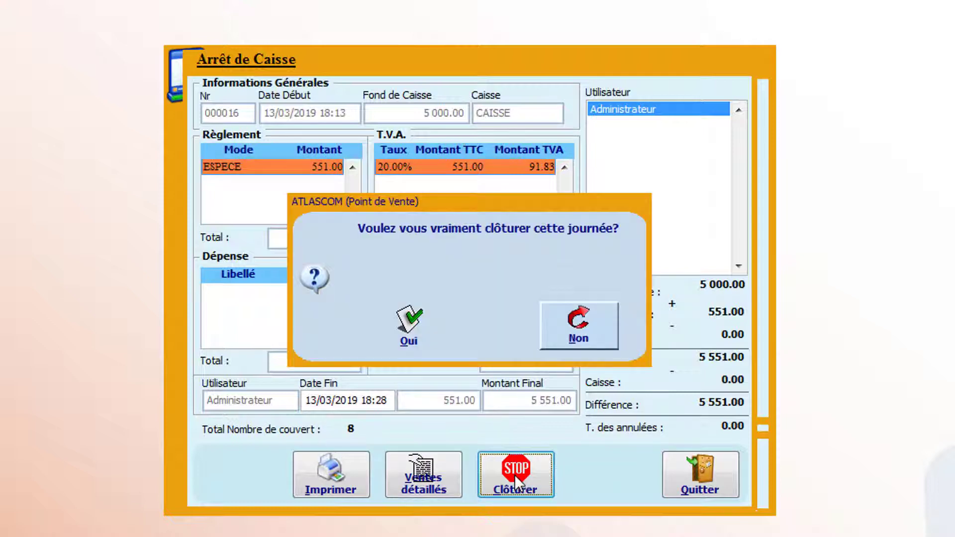
click(405, 326)
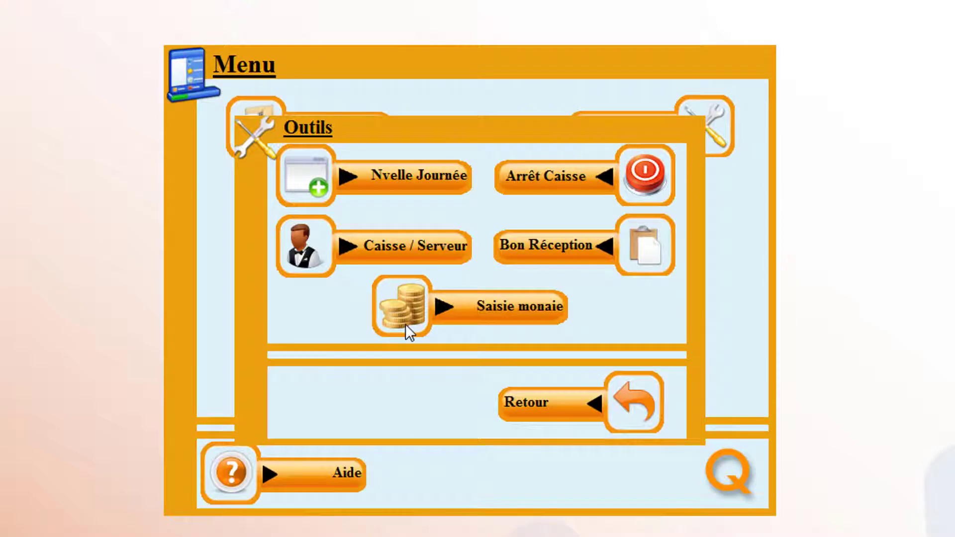
click(539, 407)
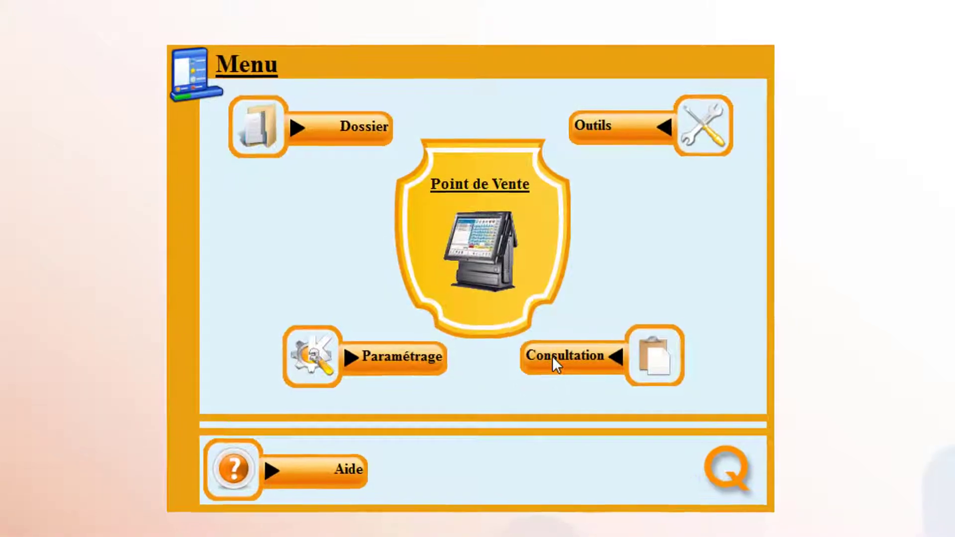
Display the detailed cash journal (Journal de caisse) for user Administrateur and day opening 000016
click(552, 356)
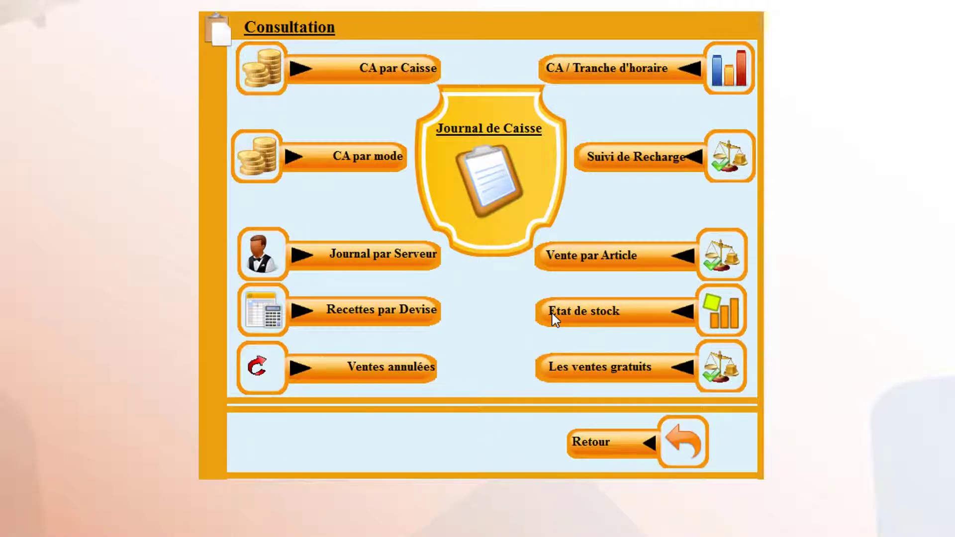
click(497, 177)
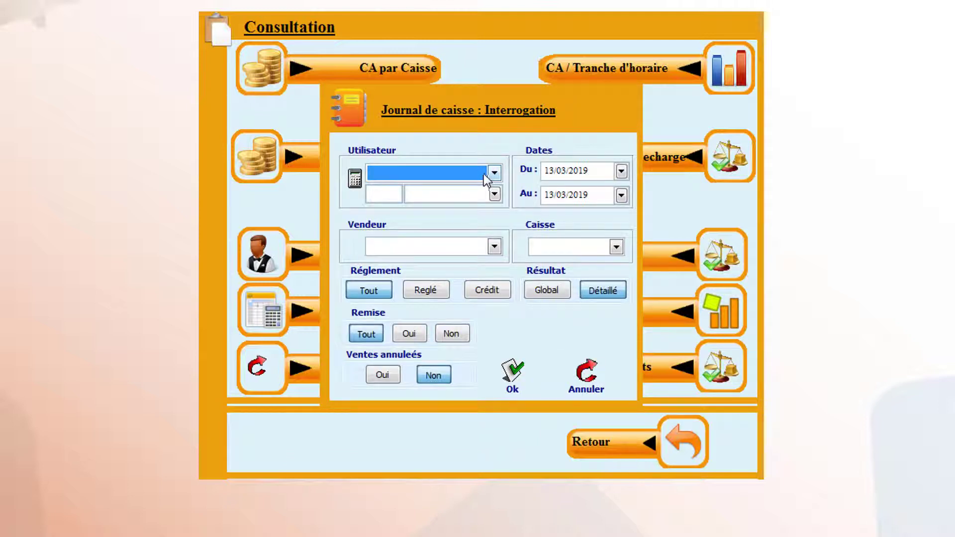
click(438, 172)
click(424, 190)
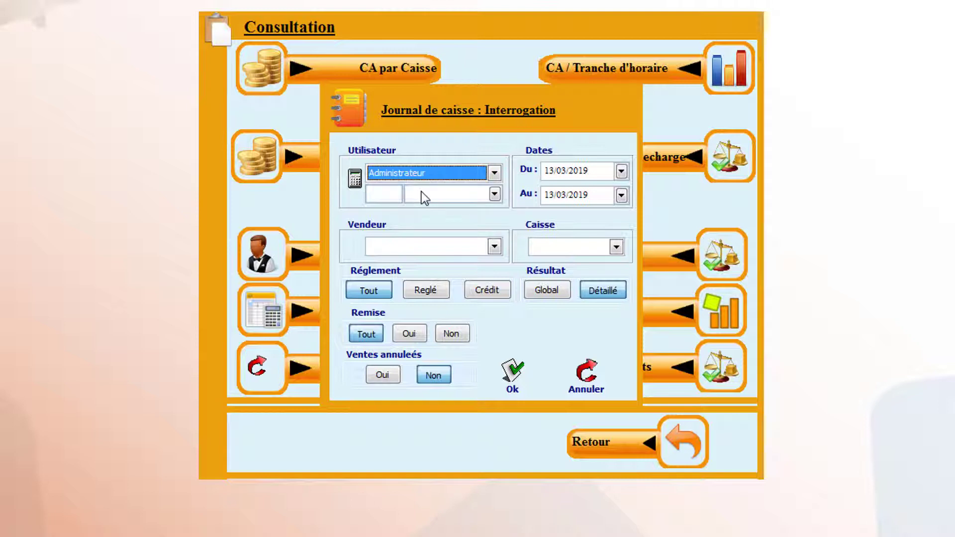
click(495, 194)
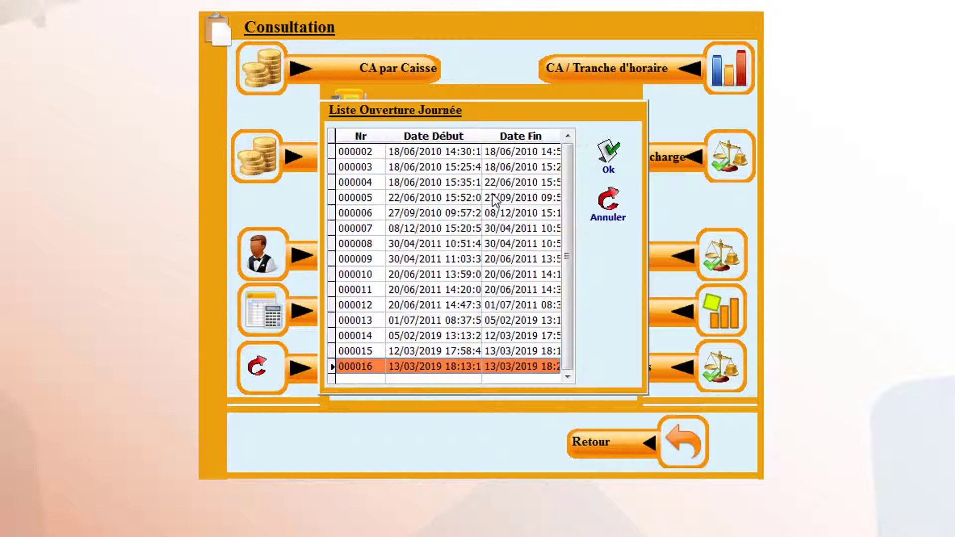
click(351, 363)
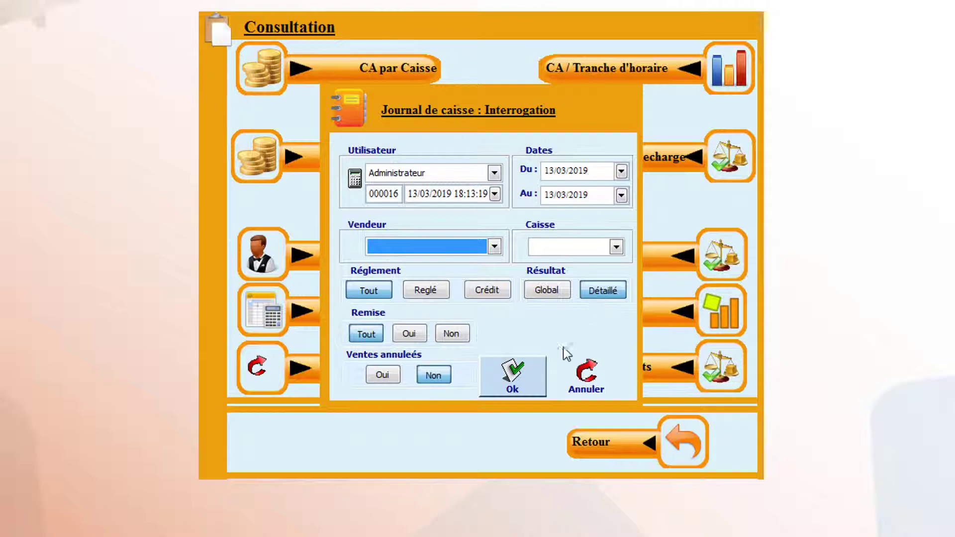
click(509, 379)
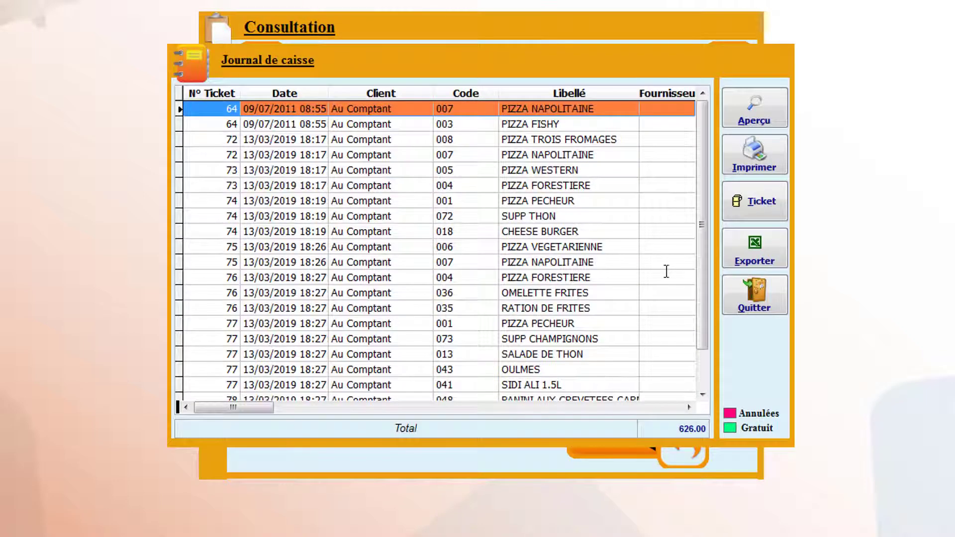
Examine the remaining columns and the print preview of the detailed cash journal, and return to its query form
click(671, 408)
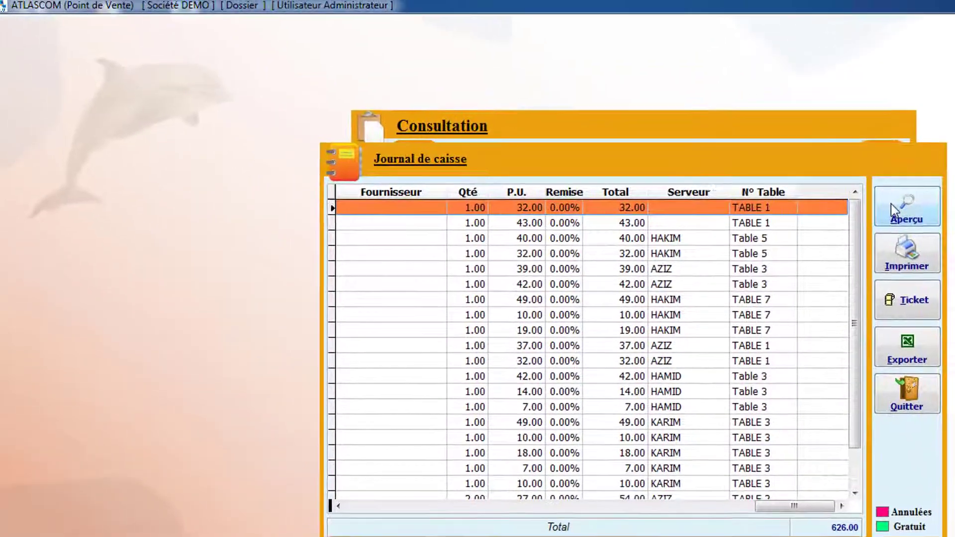
click(754, 110)
click(462, 20)
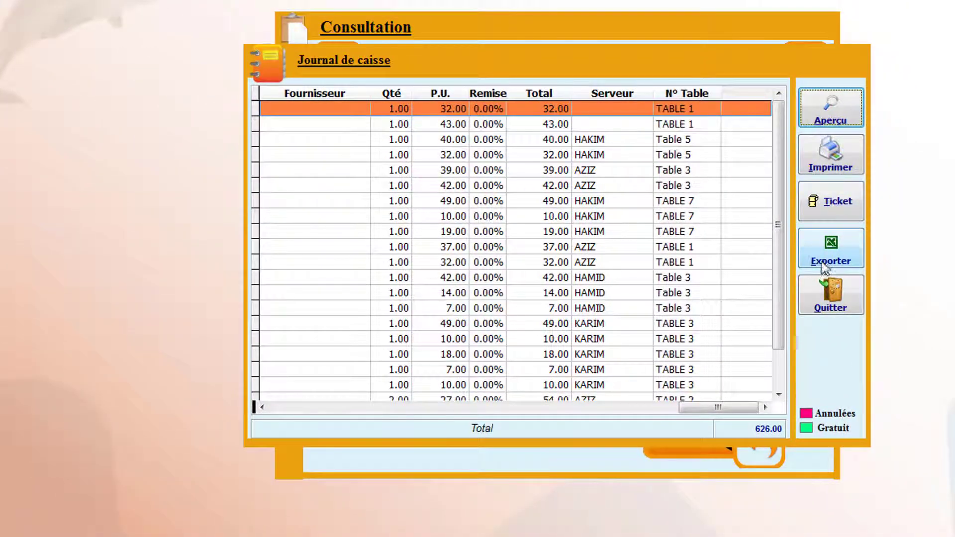
click(830, 297)
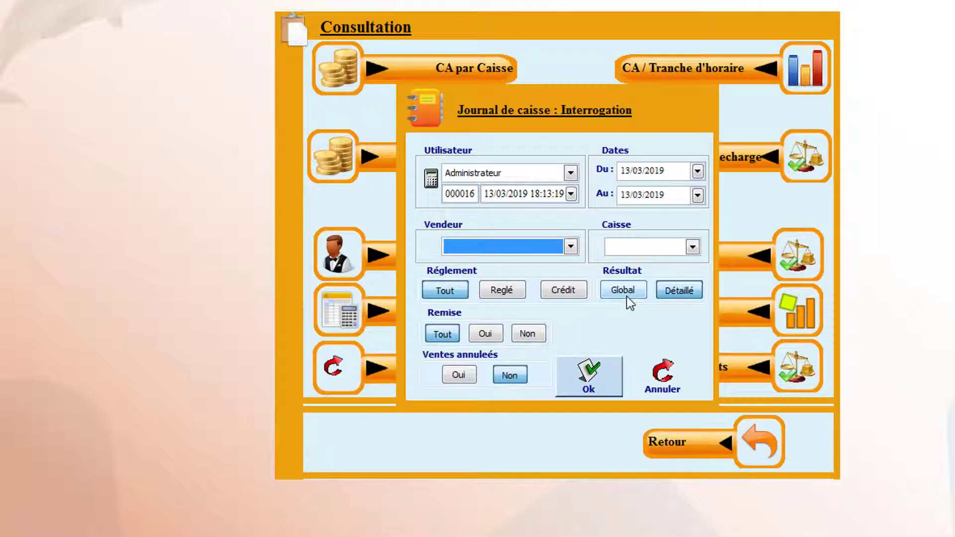
Display the cash journal for the same day with the Global result, and leave the journal and its query form
click(626, 294)
click(588, 376)
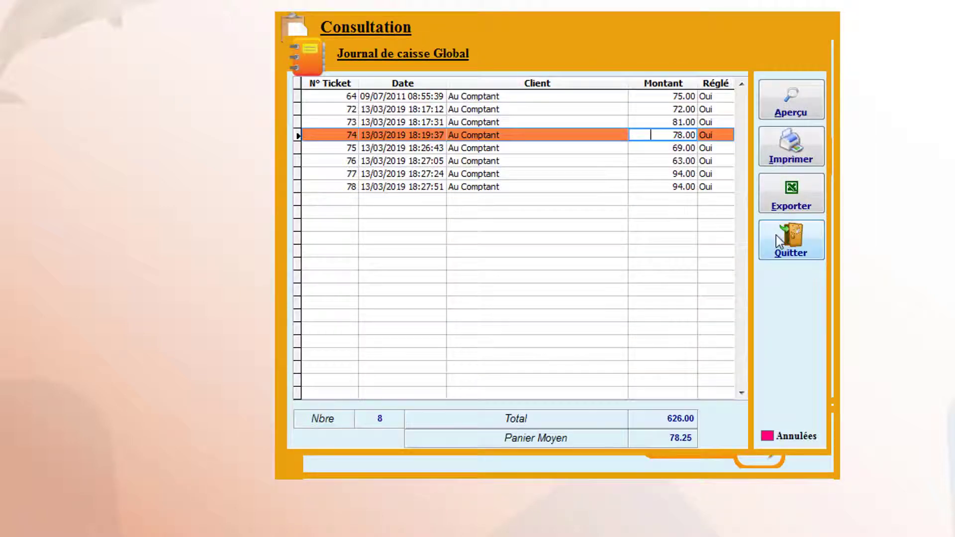
click(776, 237)
click(662, 375)
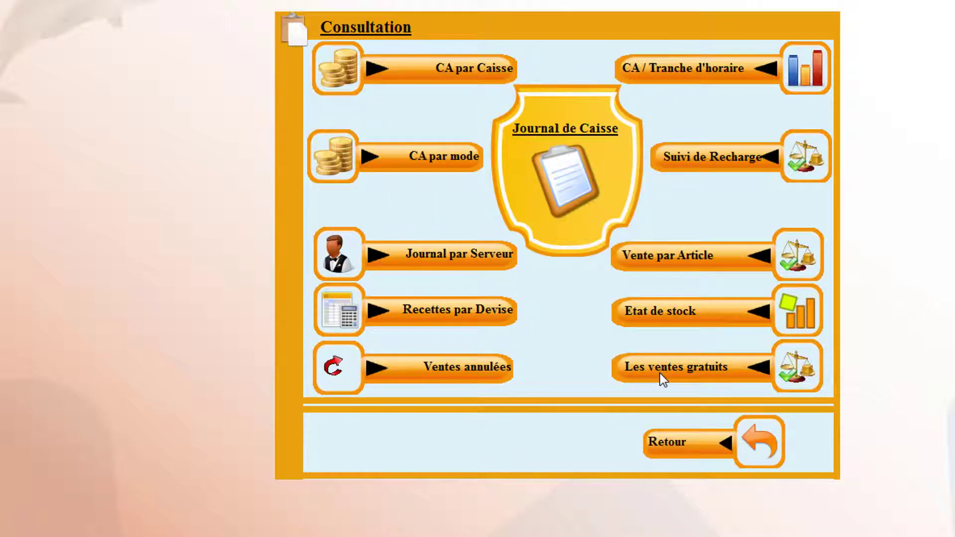
View the periodic sales by article for user Administrateur and day opening 000016, and return to the main menu
click(662, 260)
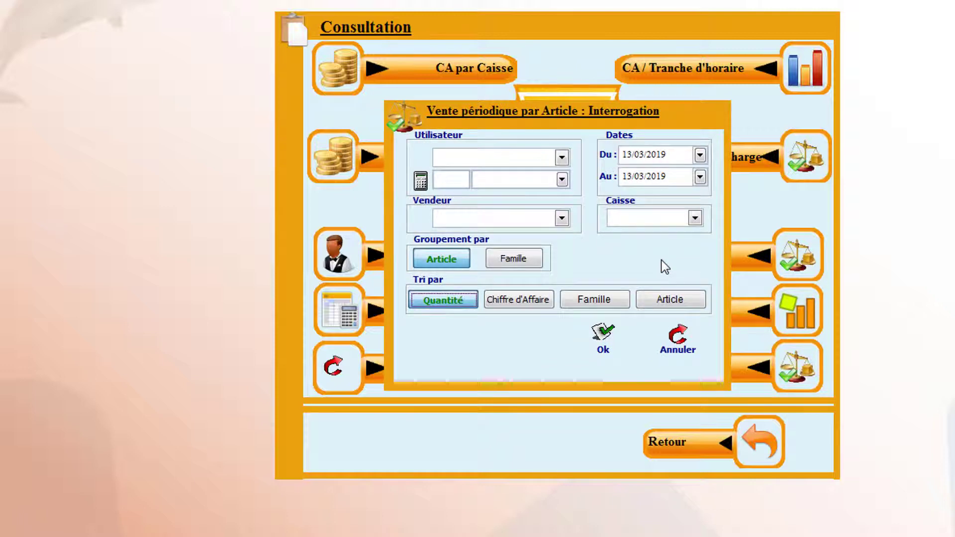
click(561, 157)
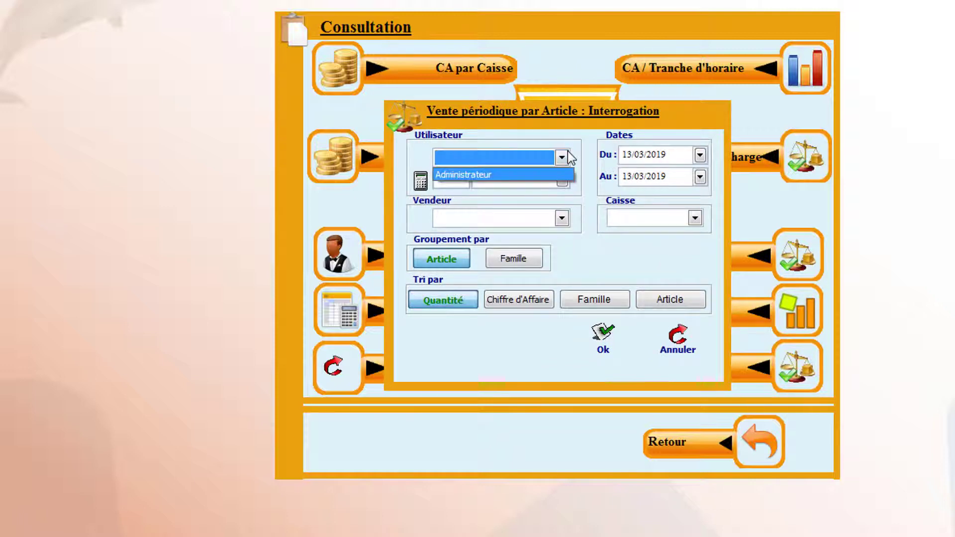
click(542, 174)
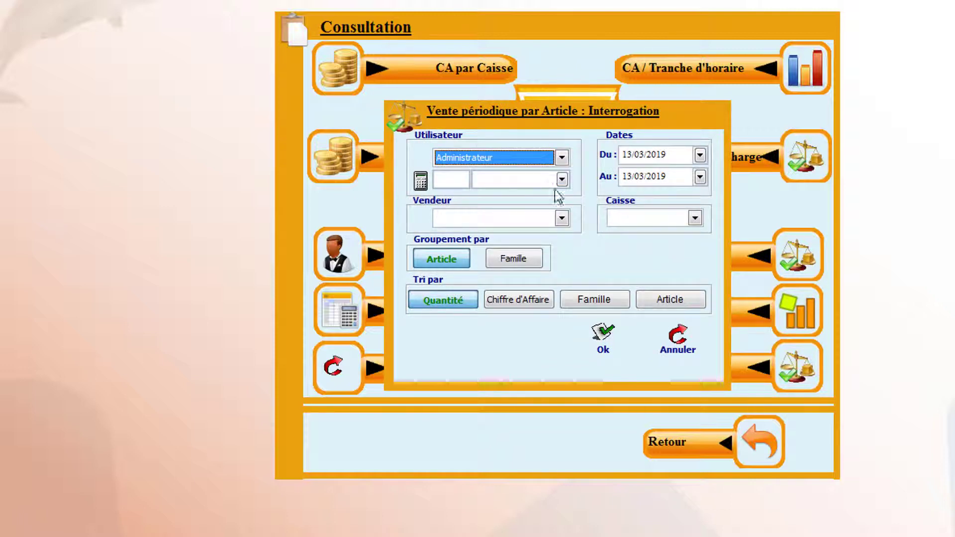
click(562, 180)
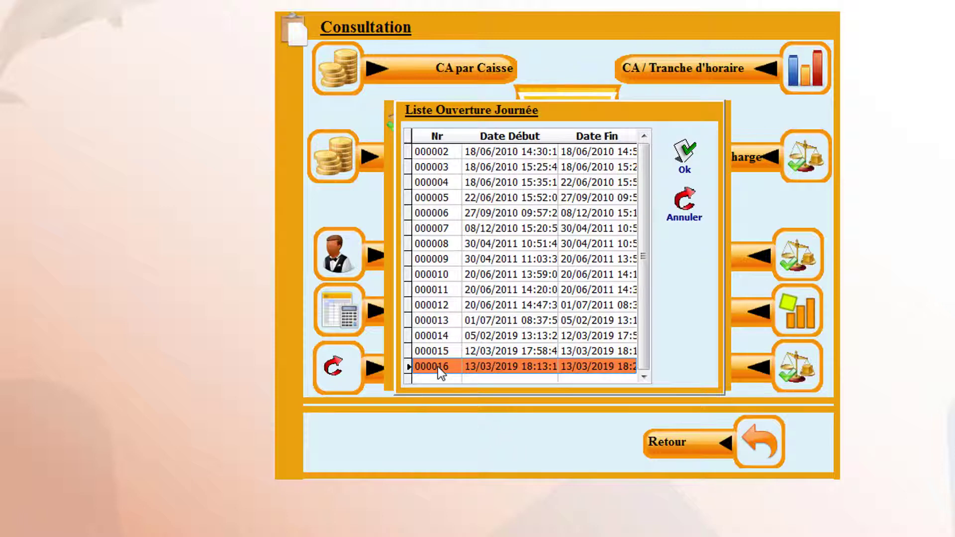
double_click(438, 366)
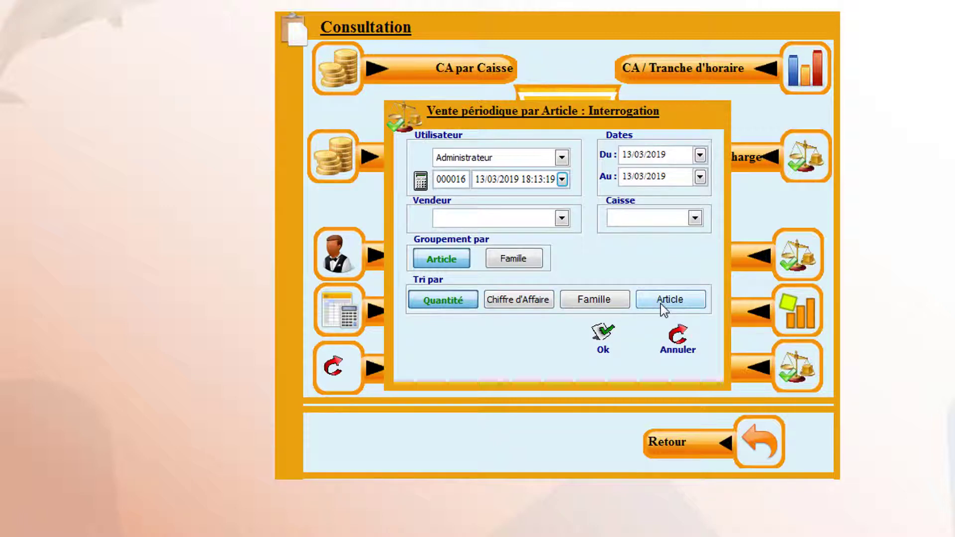
click(603, 339)
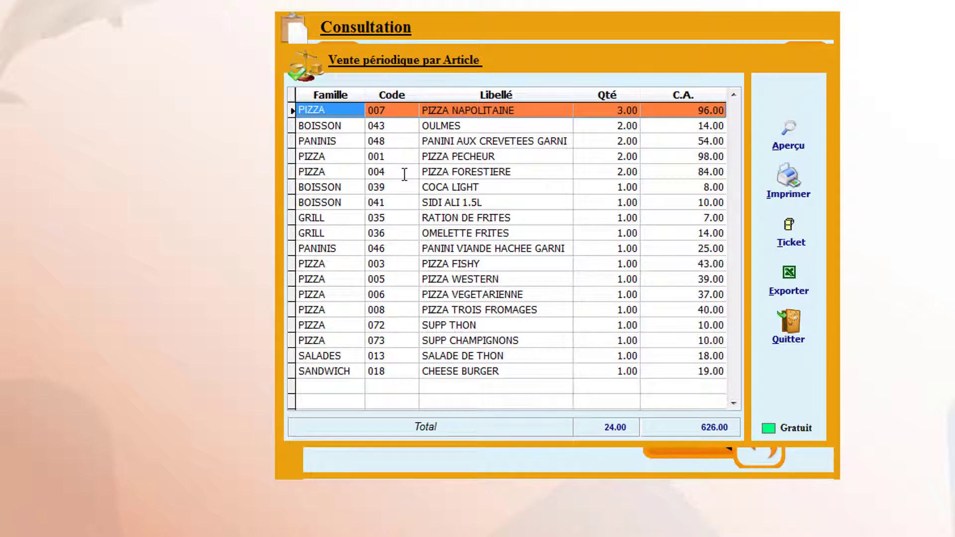
click(788, 329)
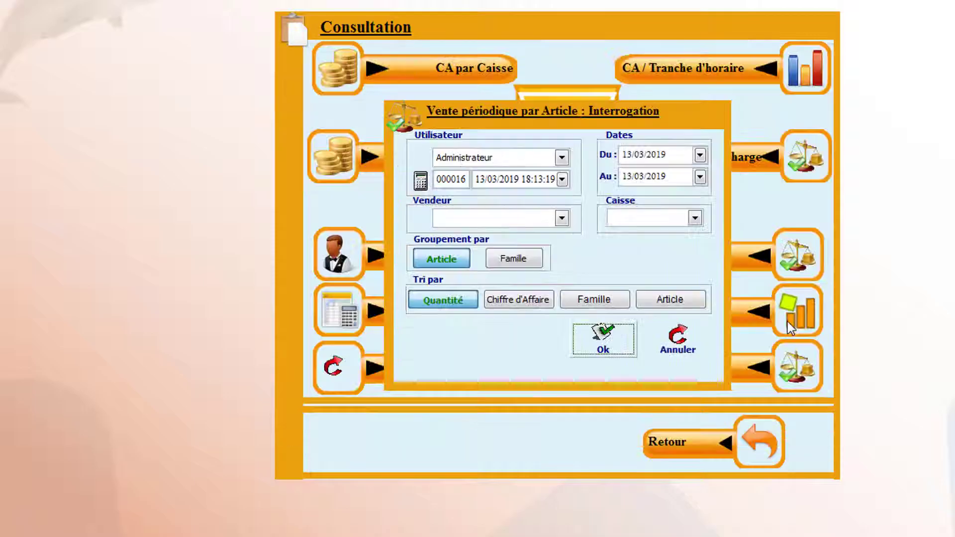
click(676, 342)
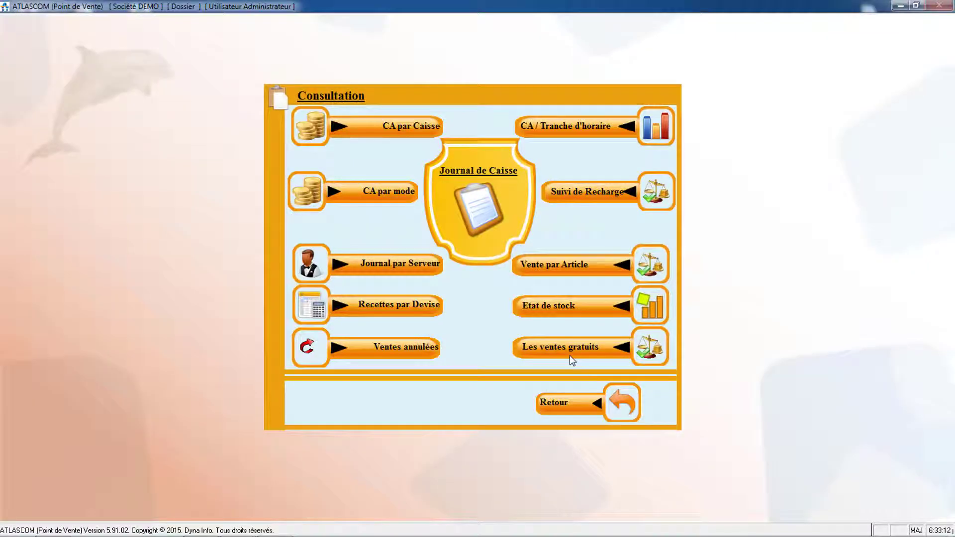
click(558, 408)
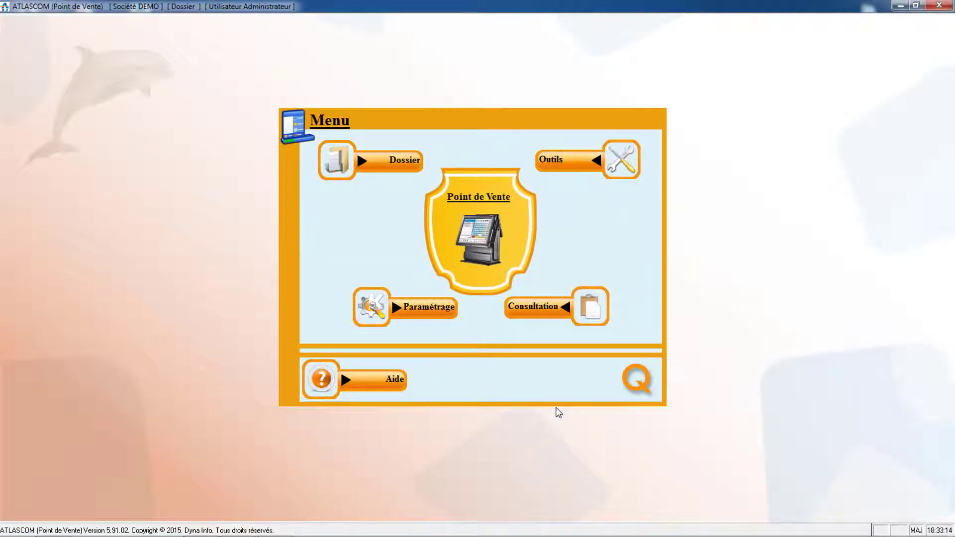